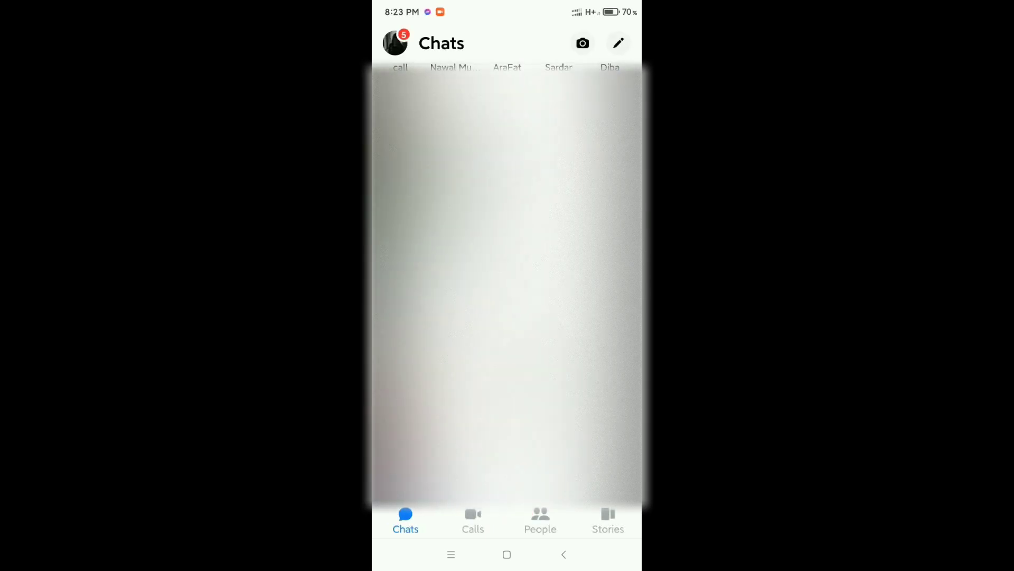
Scroll down through the Messenger chats list.
scroll(507, 285, "down", 3)
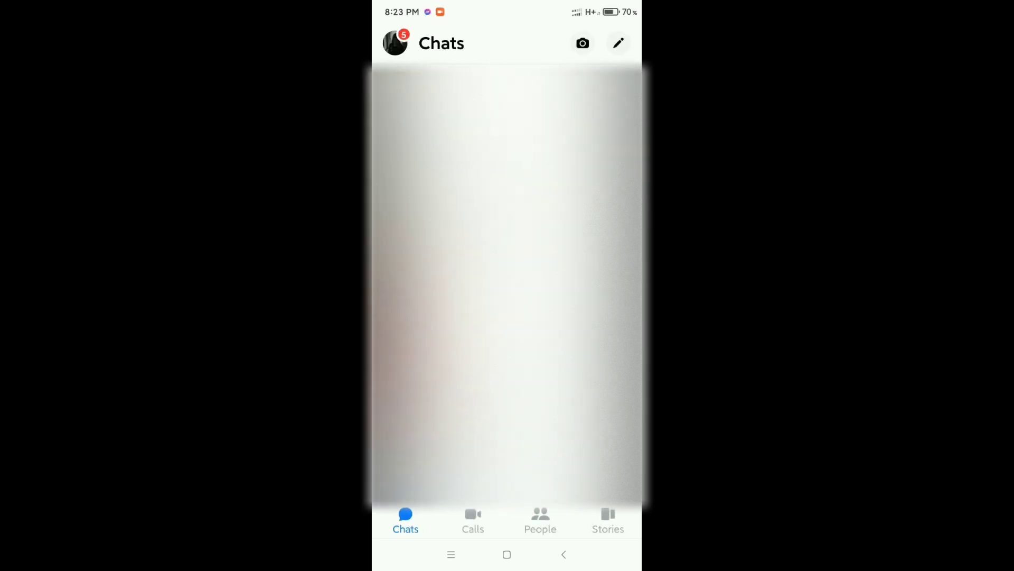
scroll(508, 285, "down", 2)
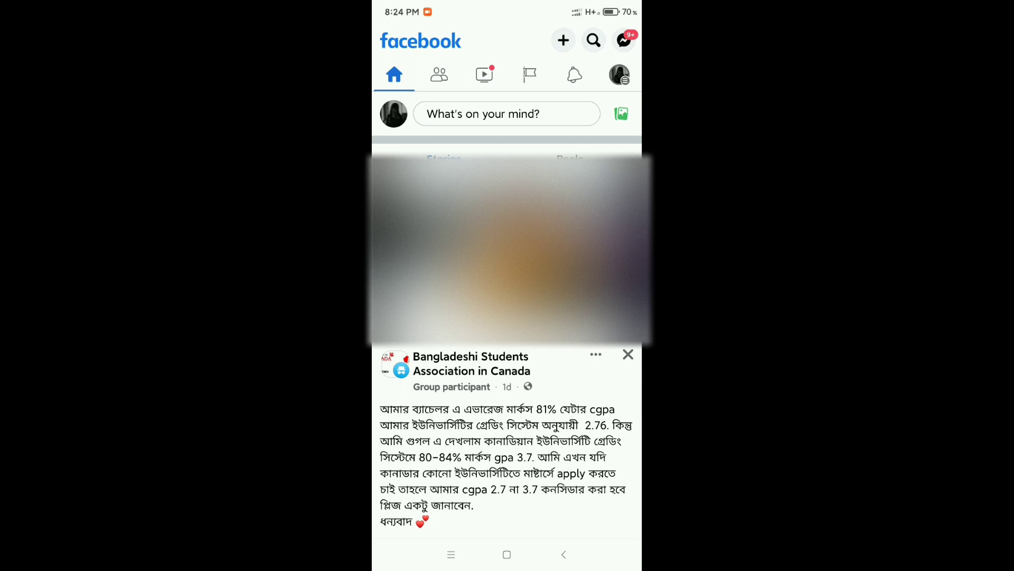
Go through Settings & privacy > Settings > Profile settings and select downloading your profile information.
left_click(619, 74)
scroll(570, 416, "down", 5)
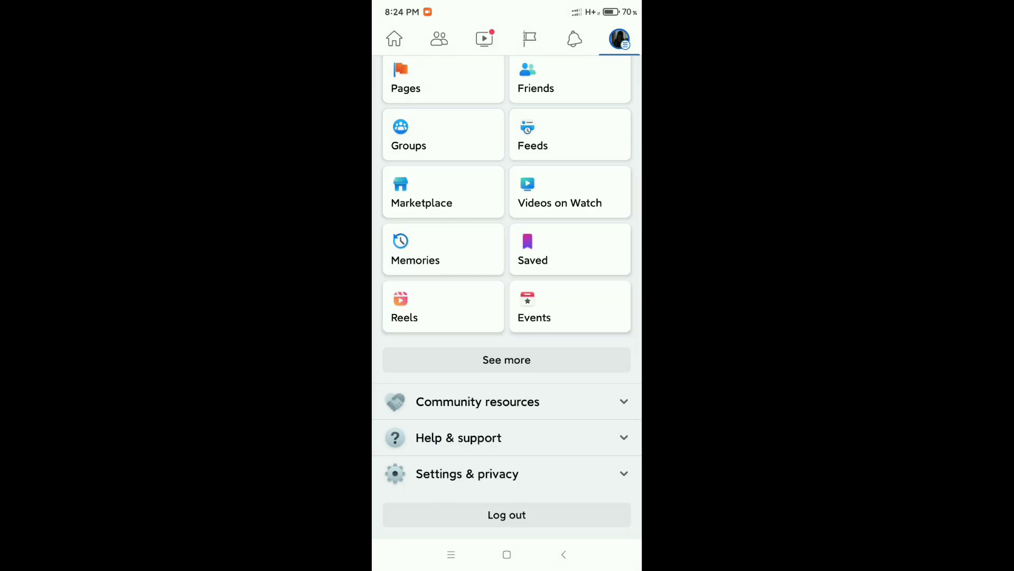
left_click(516, 474)
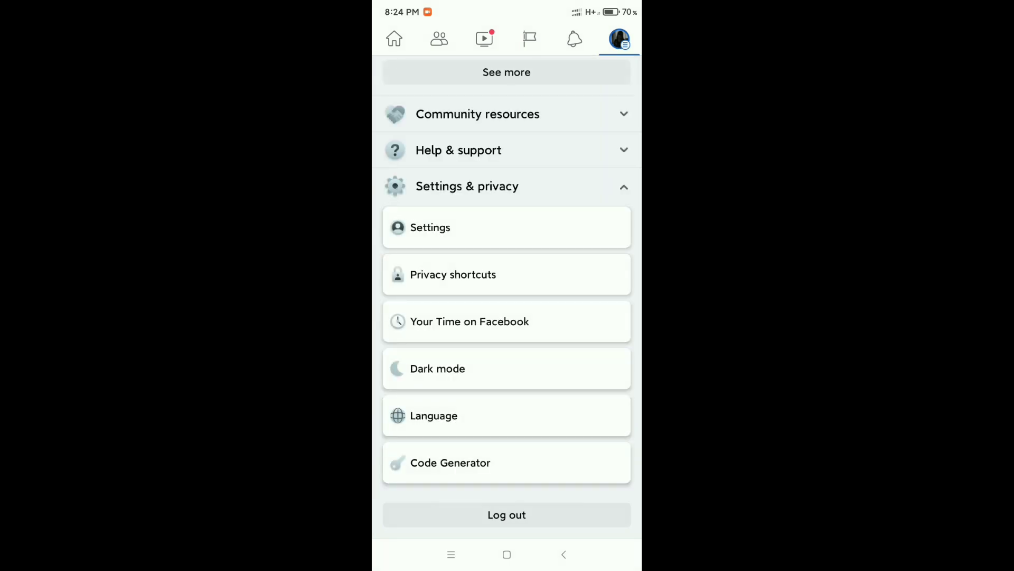
left_click(571, 222)
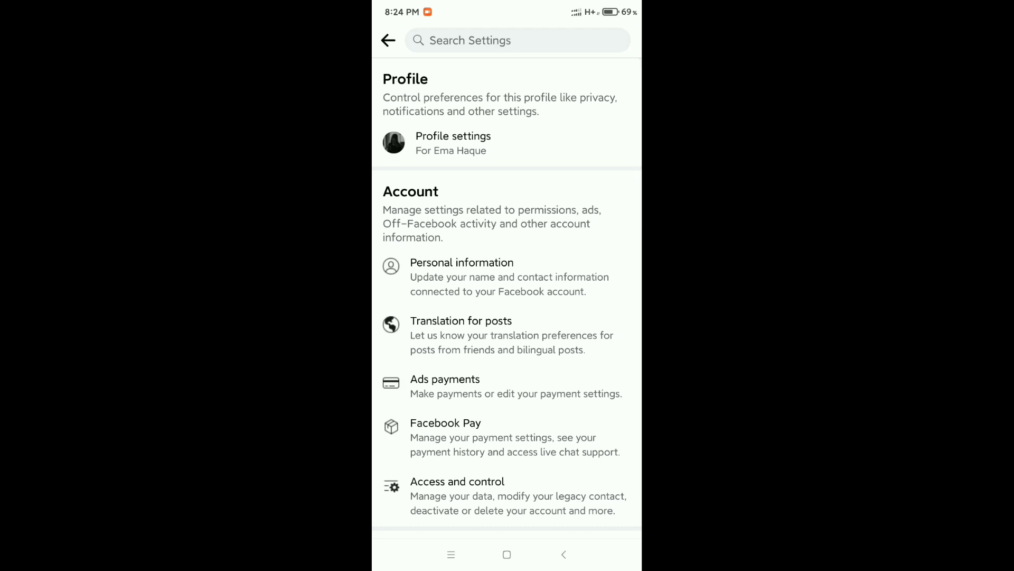
left_click(453, 143)
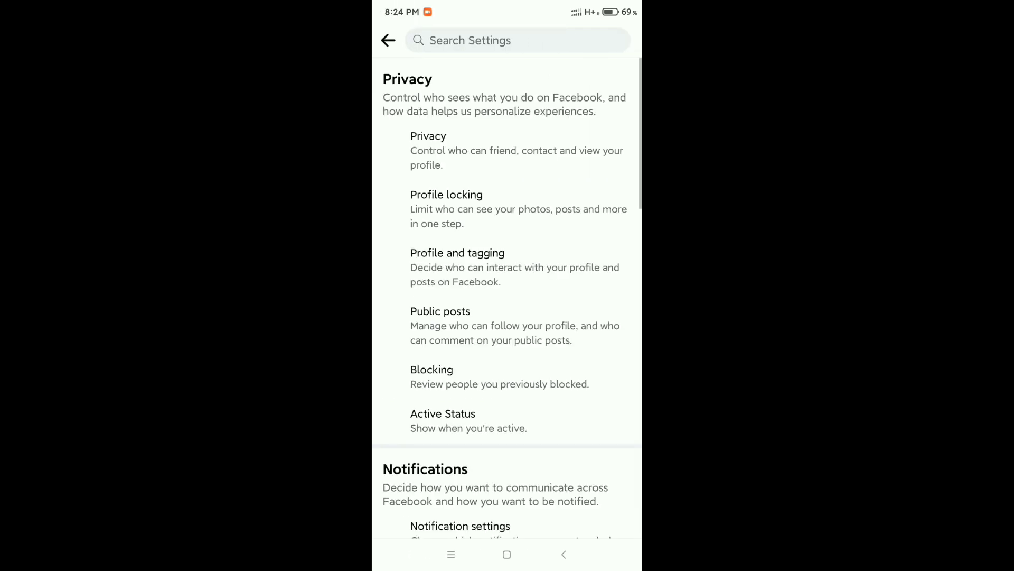
scroll(507, 298, "down", 8)
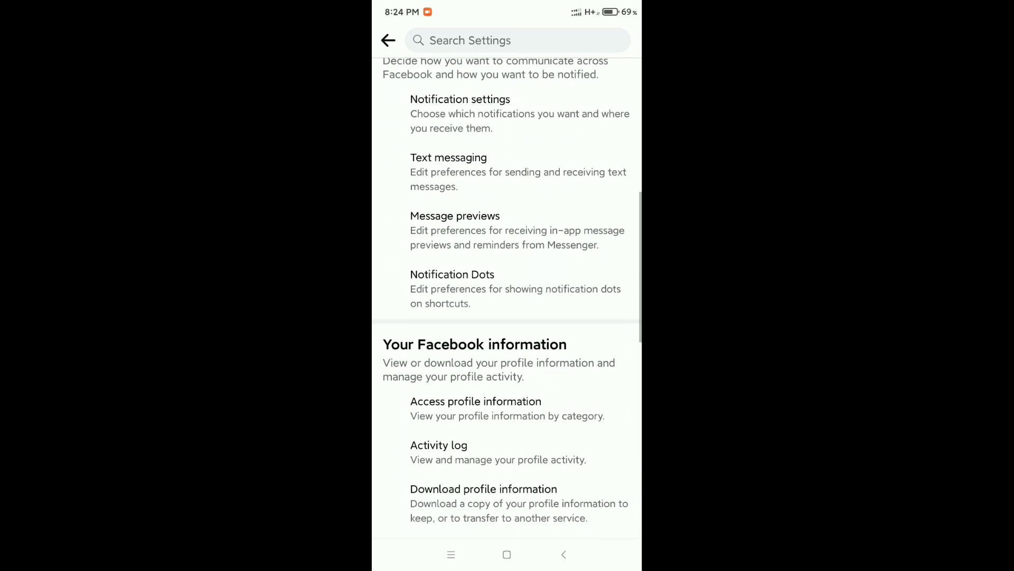
scroll(507, 296, "down", 3)
scroll(563, 315, "down", 2)
left_click(574, 253)
left_click_drag(574, 253, 590, 228)
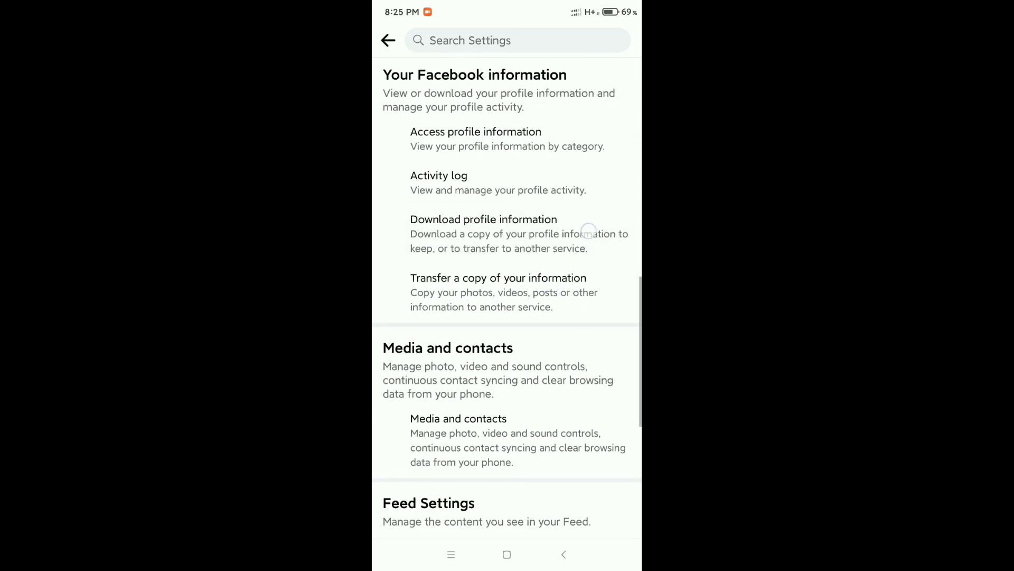
left_click(589, 230)
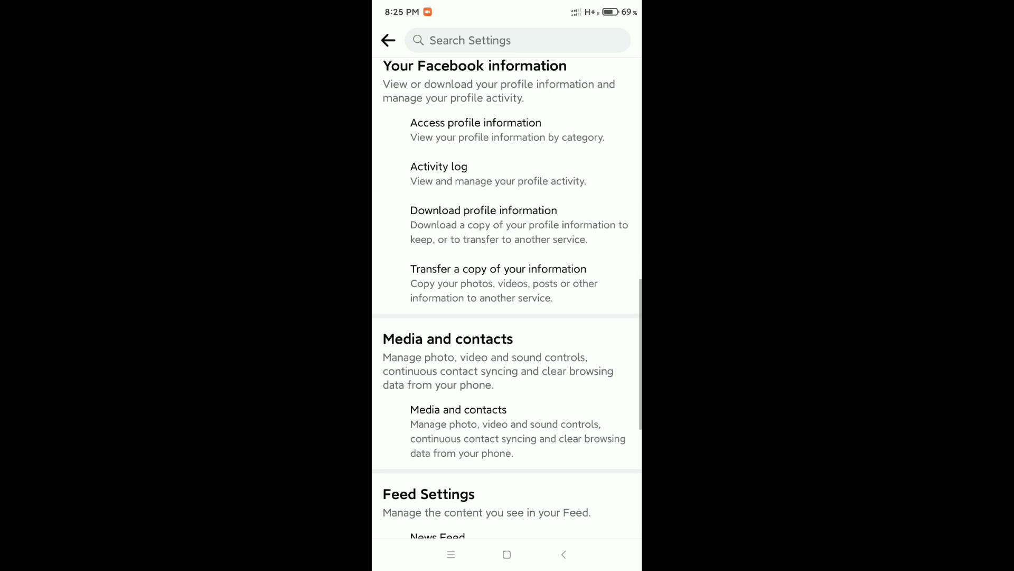
Open the Download Your Information page and deselect all information categories.
left_click(578, 223)
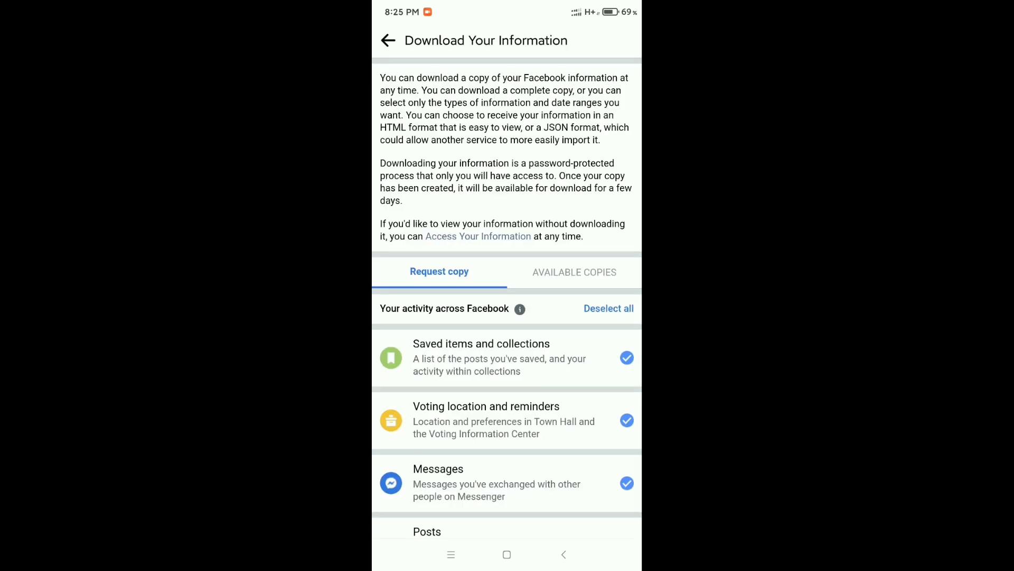
scroll(544, 327, "down", 8)
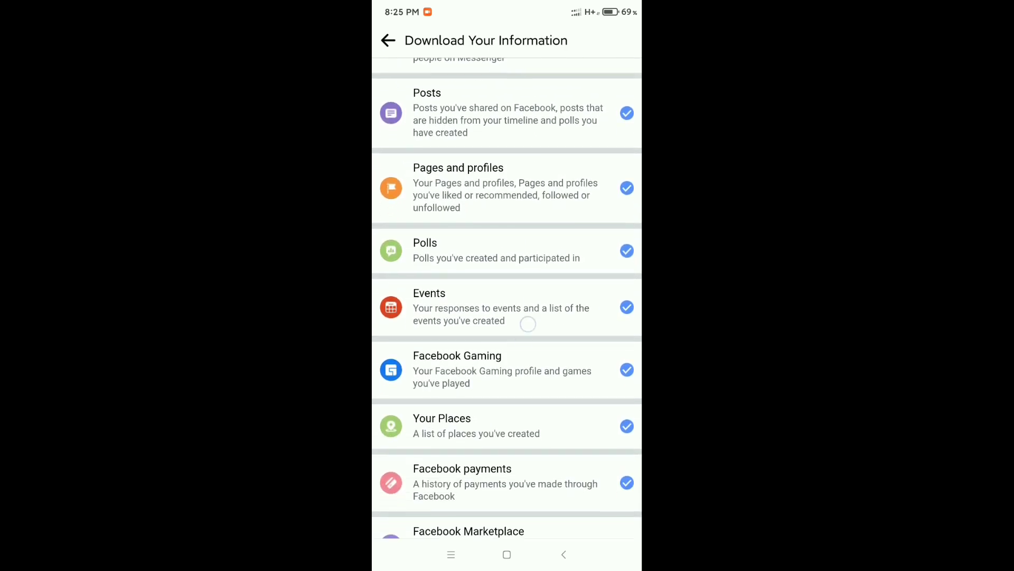
scroll(534, 344, "up", 4)
scroll(533, 343, "up", 5)
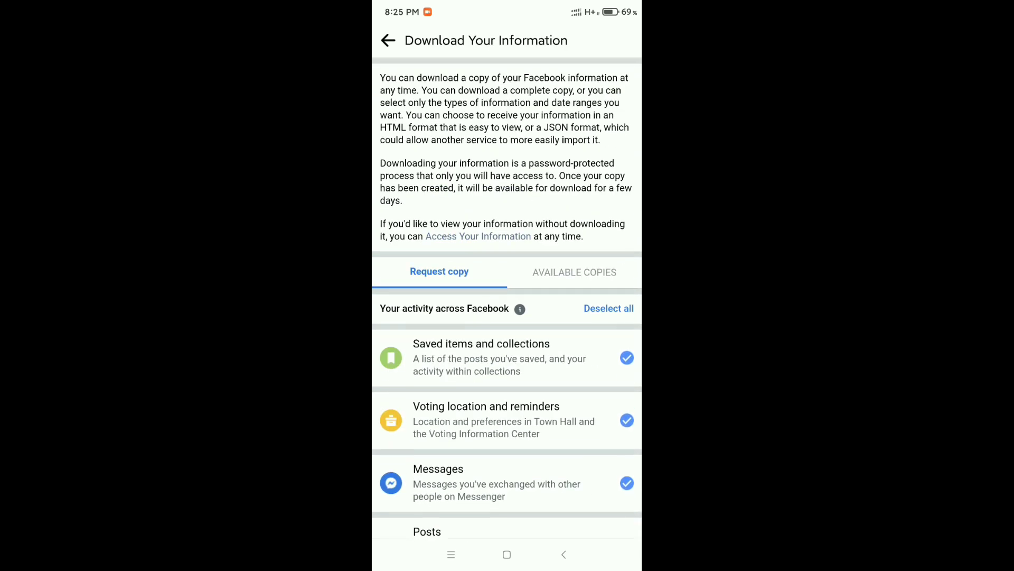
left_click(609, 308)
Tick only Messages and scroll down to the date range, format and media quality options.
scroll(508, 317, "down", 2)
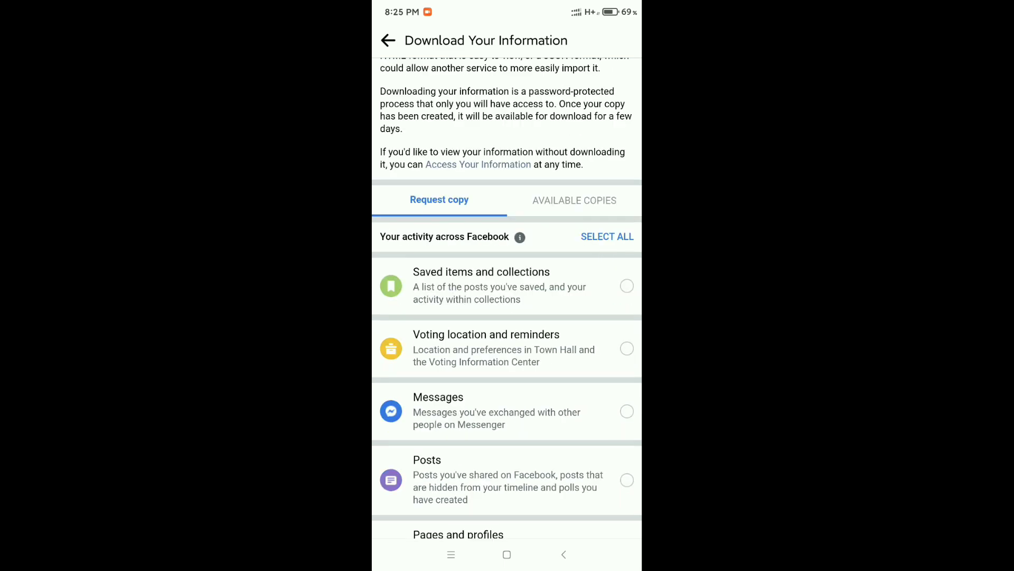
scroll(508, 296, "down", 6)
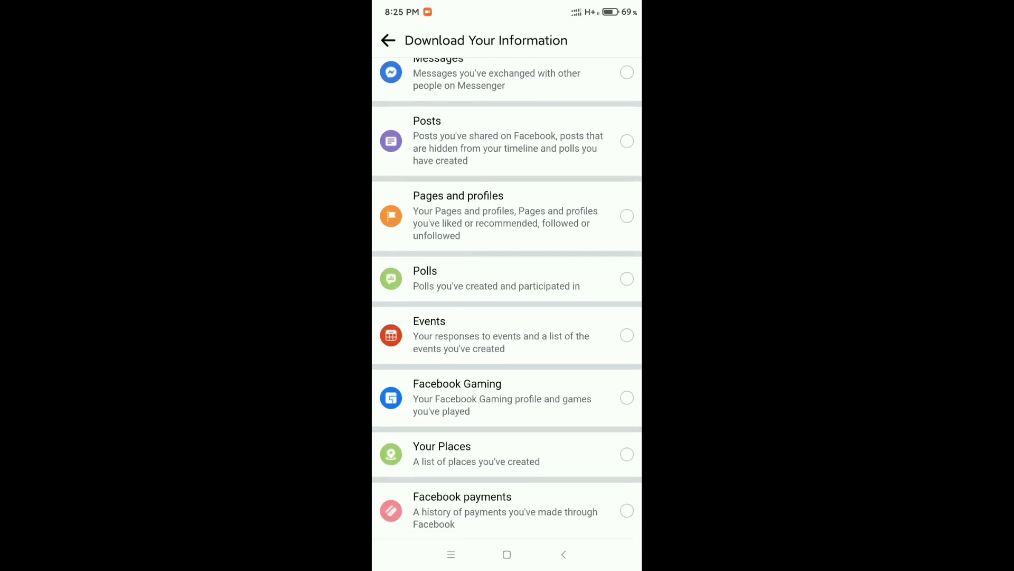
scroll(558, 319, "up", 1)
scroll(558, 319, "up", 1)
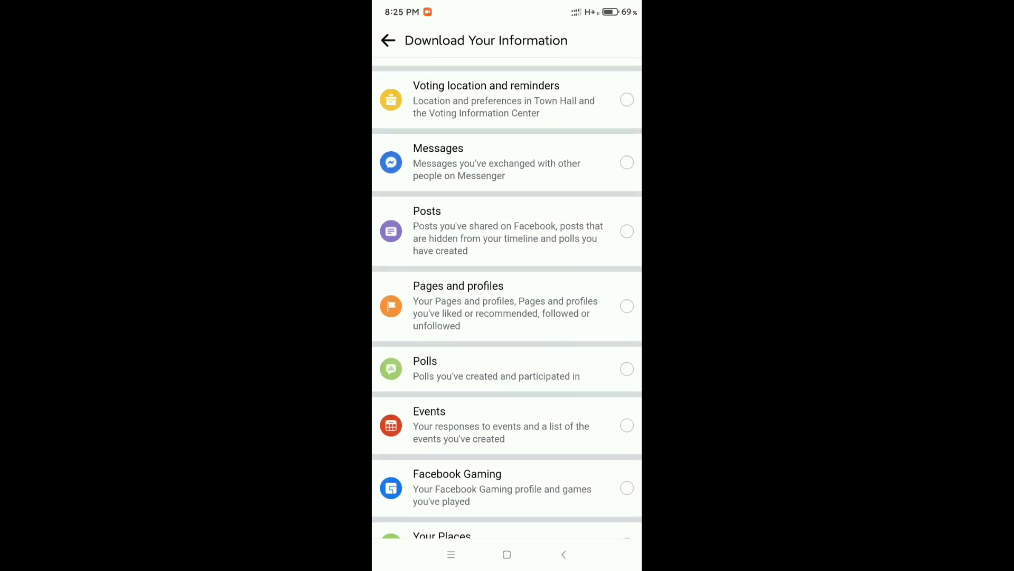
left_click(627, 162)
scroll(558, 253, "up", 5)
scroll(507, 298, "down", 10)
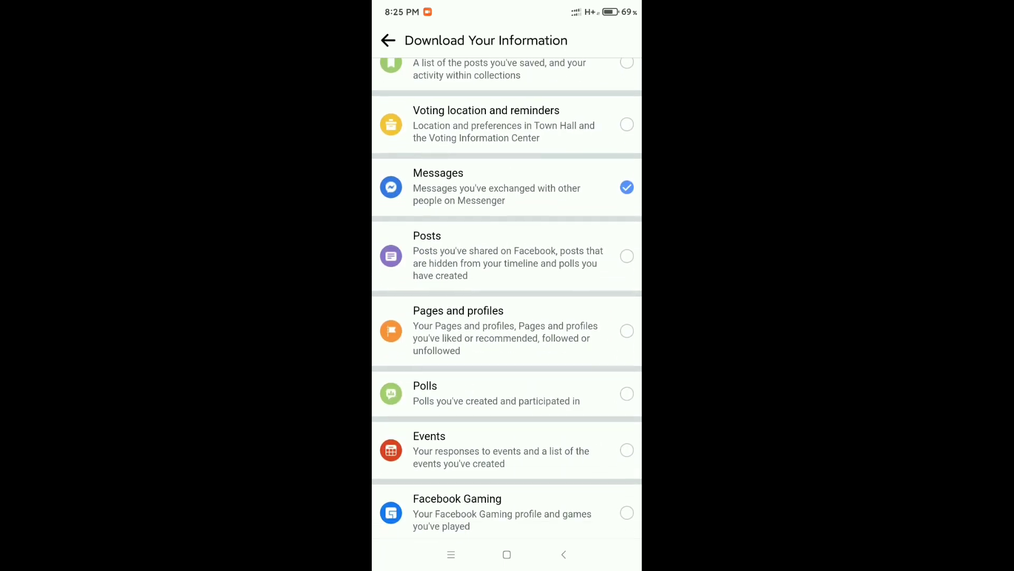
scroll(507, 298, "down", 10)
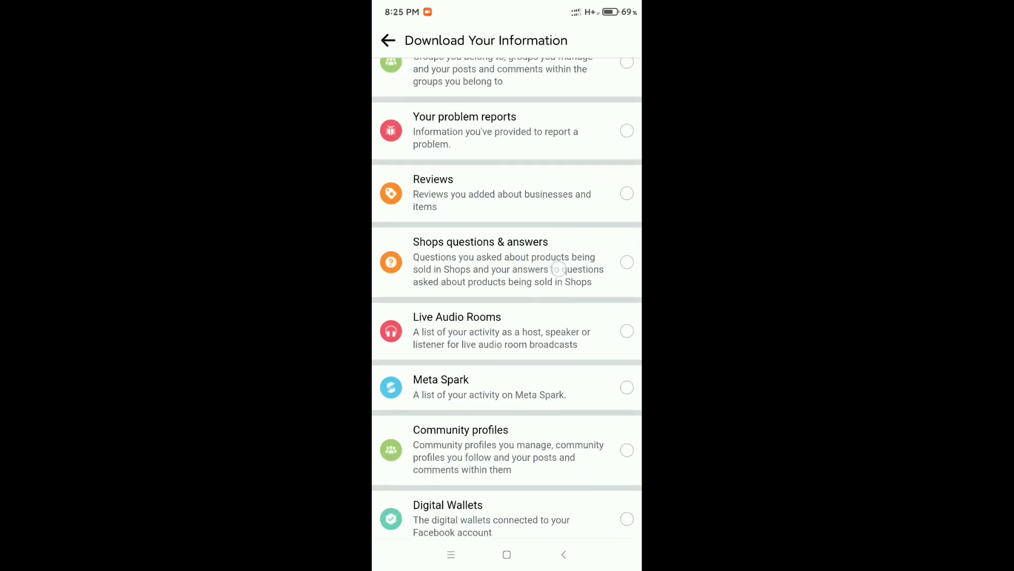
scroll(506, 298, "down", 10)
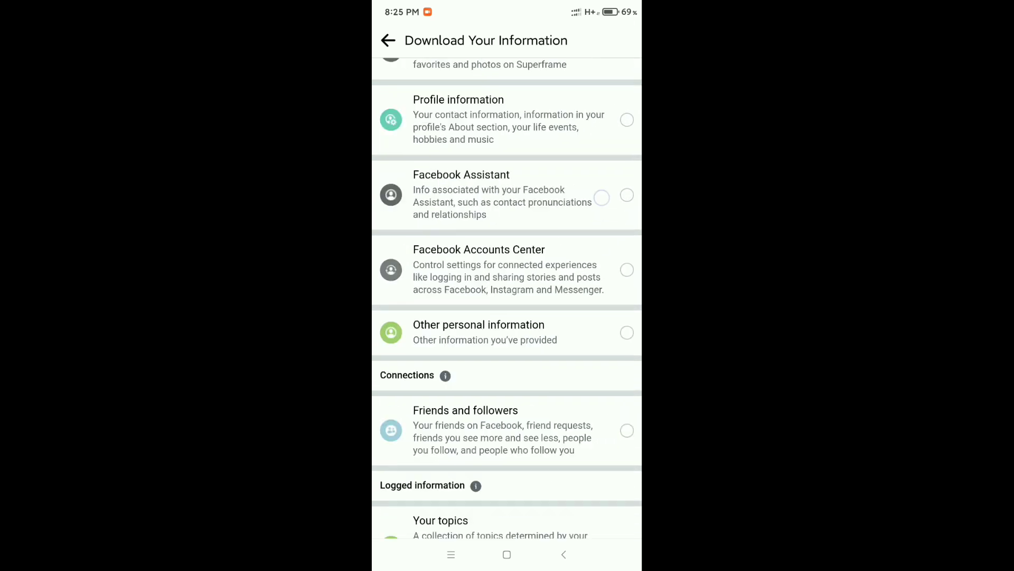
scroll(506, 298, "down", 8)
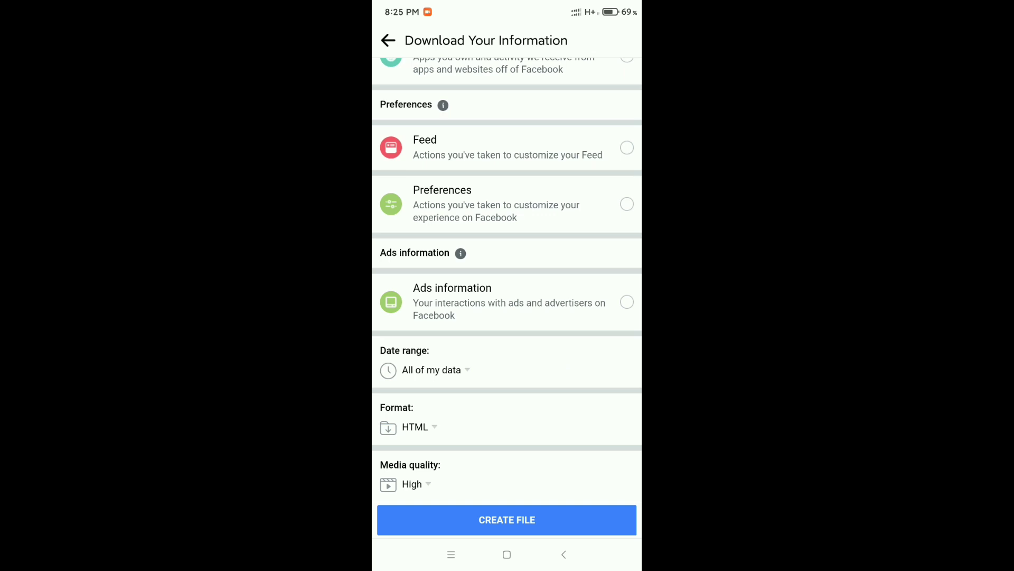
Limit the copy to a date range from 10/18/2022 to 10/19/2022.
left_click(449, 365)
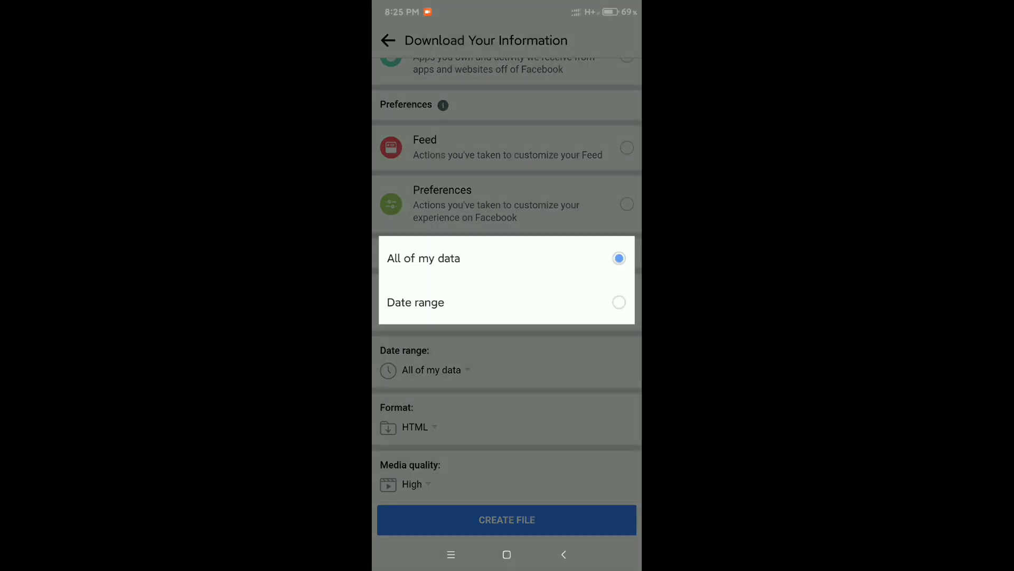
left_click(416, 303)
left_click(430, 408)
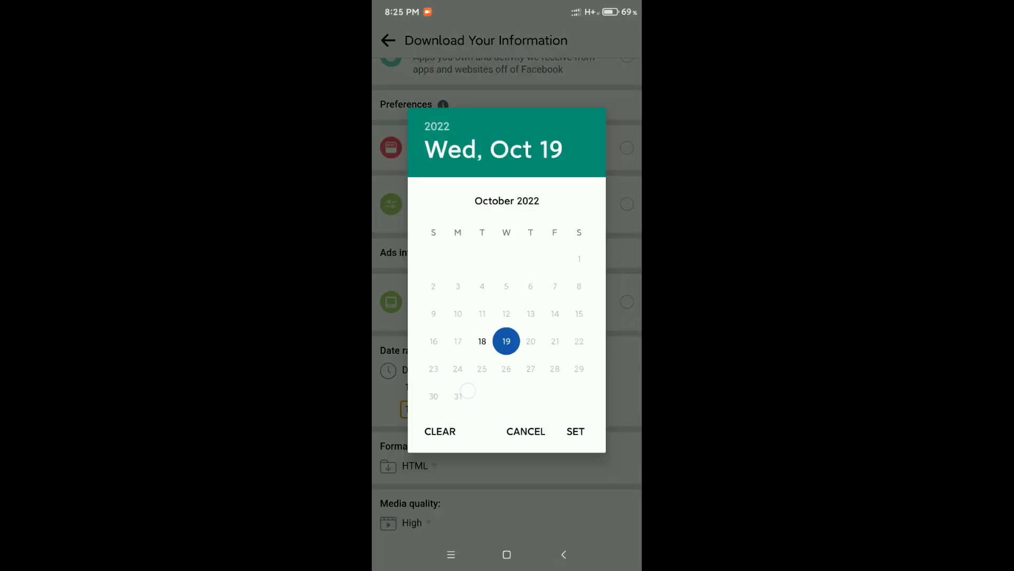
left_click(482, 341)
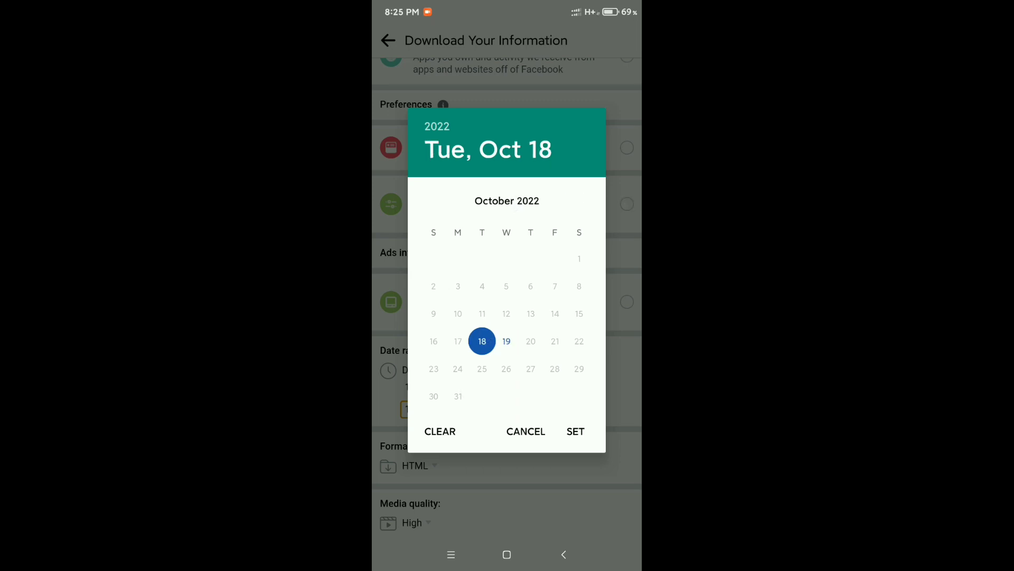
left_click(506, 341)
left_click(482, 341)
left_click(499, 341)
left_click(575, 430)
Keep HTML as the file format.
scroll(540, 461, "down", 1)
left_click(414, 427)
left_click(555, 256)
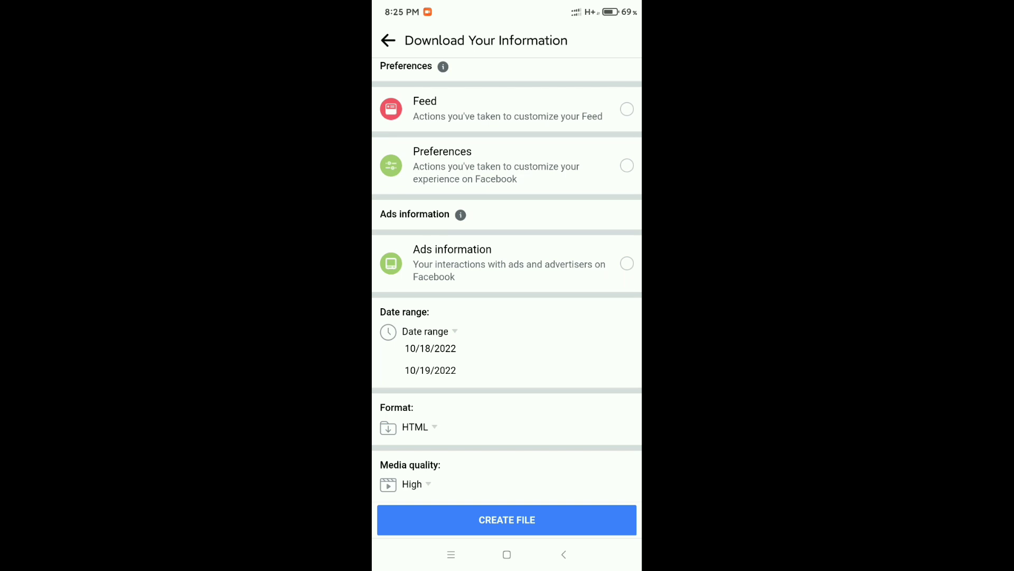
Create the Messages file and confirm the pending Oct 18–19, 2022 HTML copy.
left_click(548, 523)
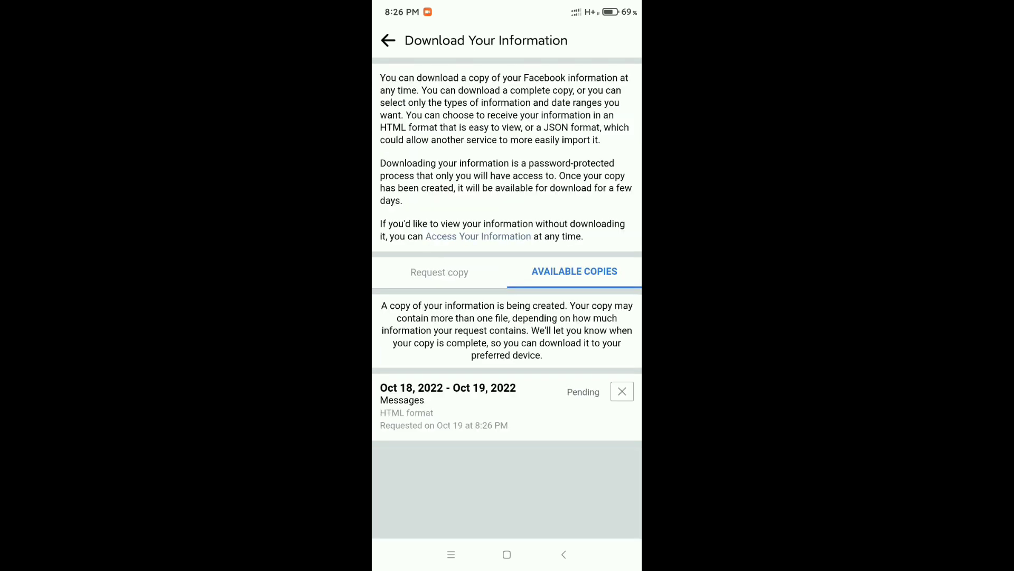
left_click_drag(587, 347, 632, 215)
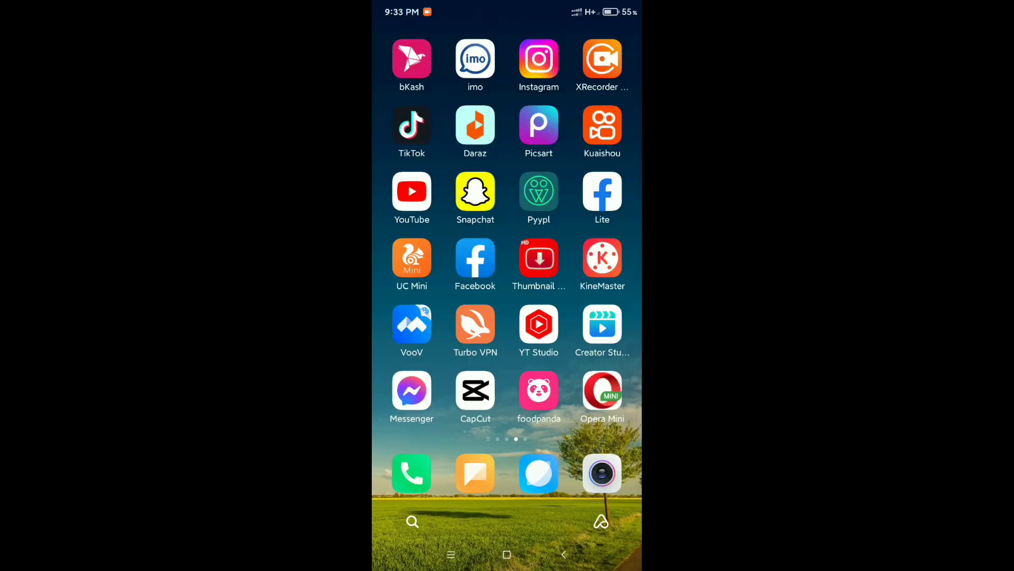
Reopen Facebook, check notifications, and download the ready Messages copy.
left_click(475, 258)
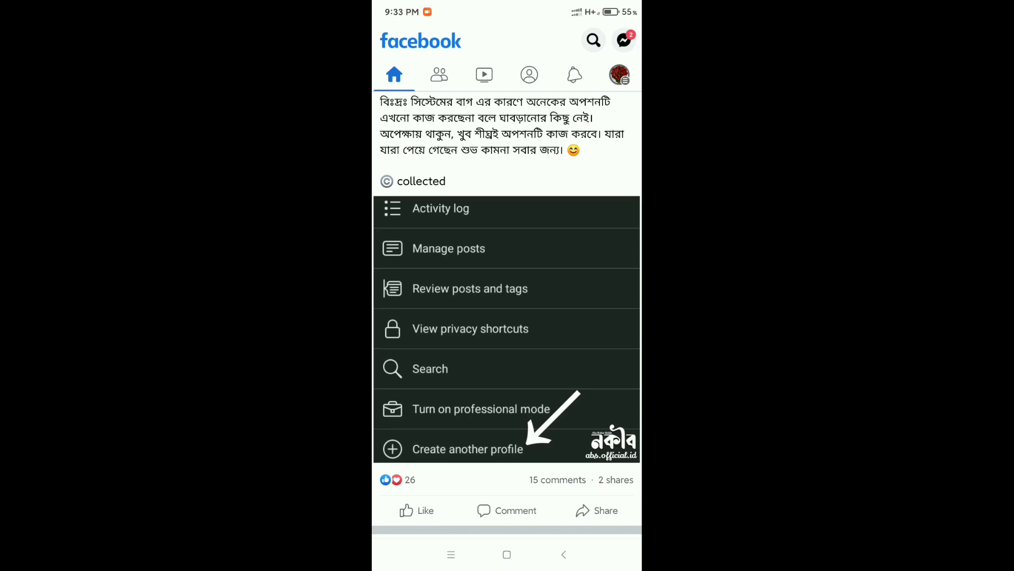
left_click(484, 75)
left_click(574, 74)
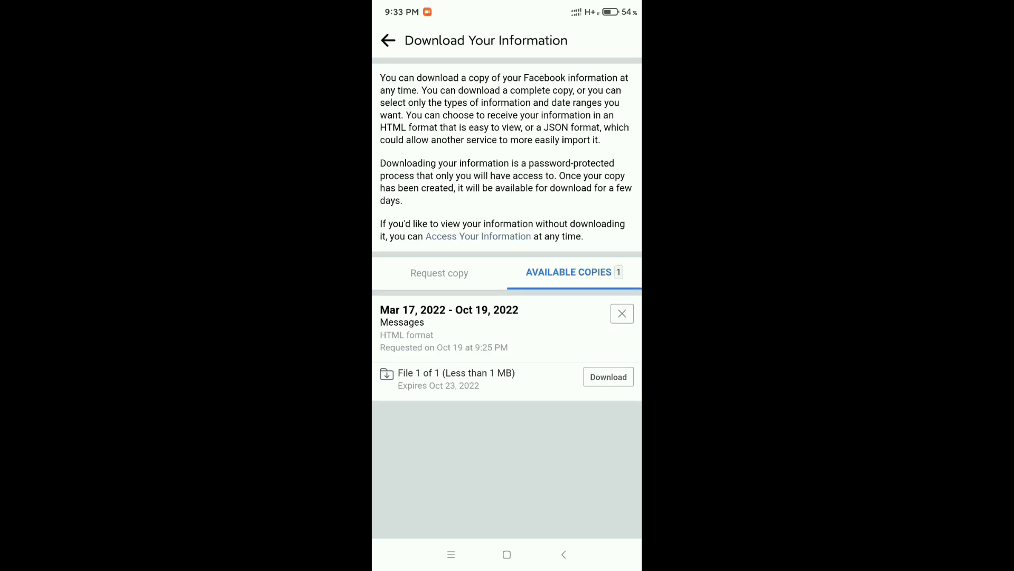
left_click(608, 377)
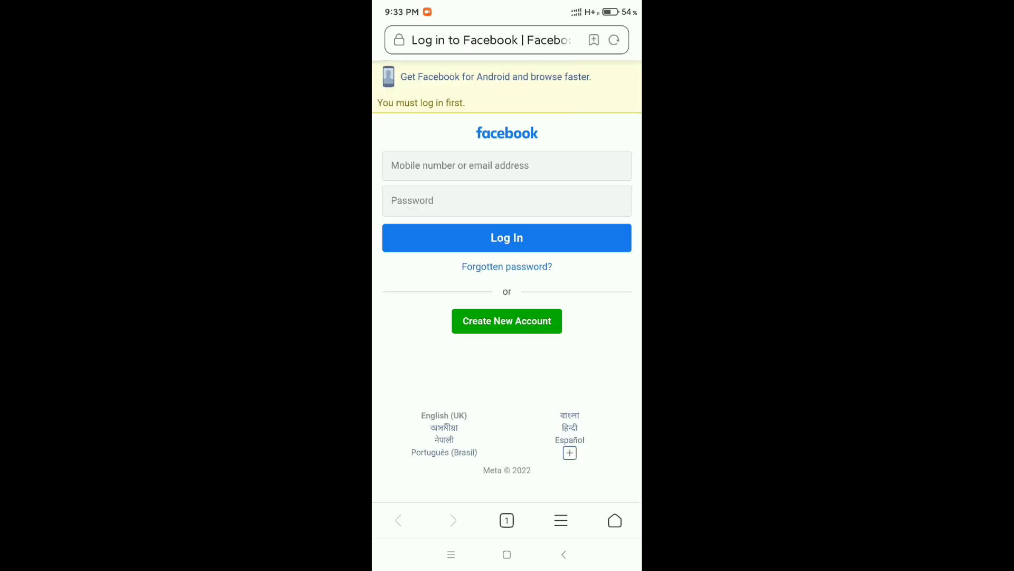
Sign in on the mobile site, save the Messages zip, clear its notification, and return home.
left_click(587, 238)
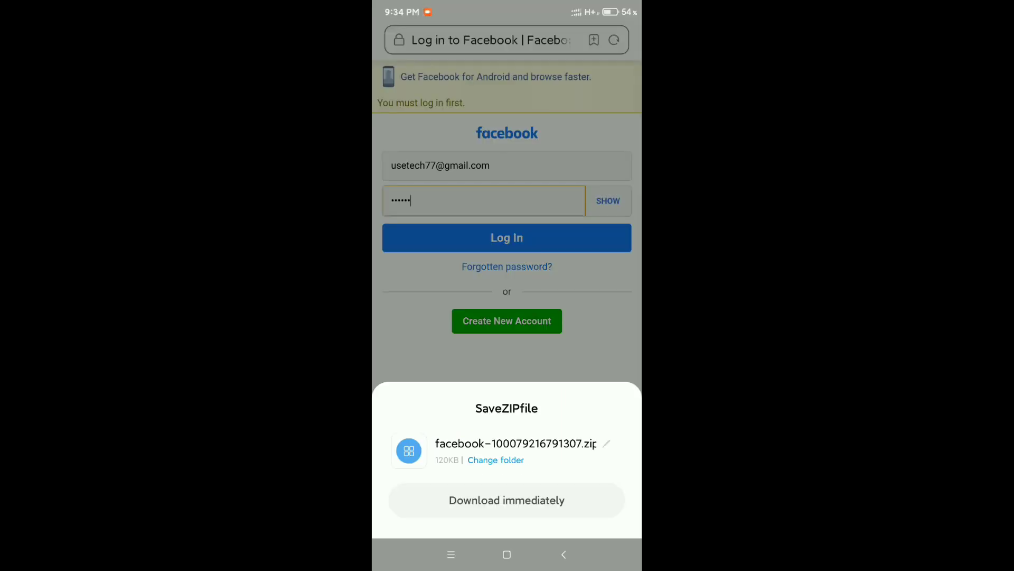
left_click(507, 499)
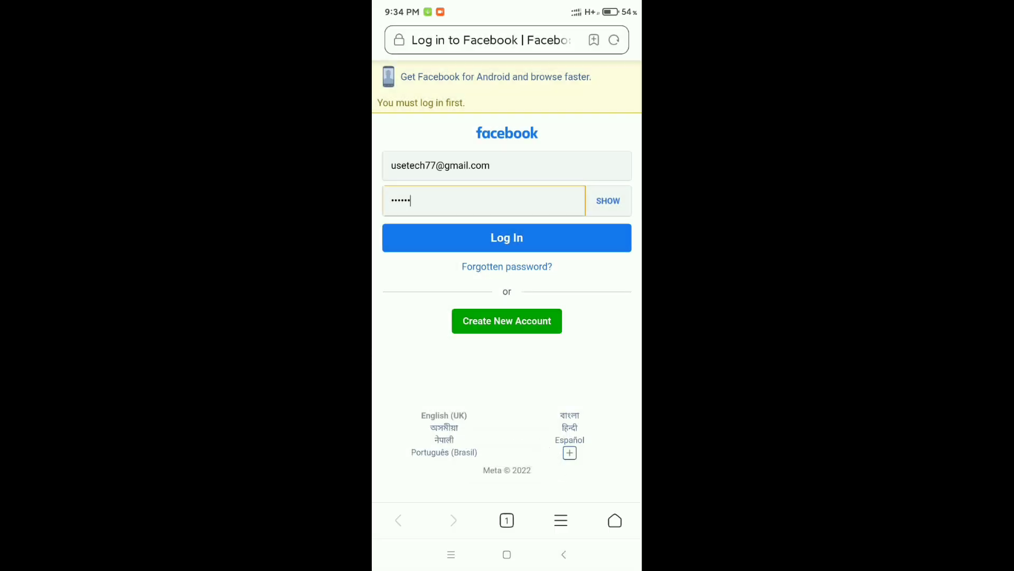
left_click_drag(507, 5, 507, 317)
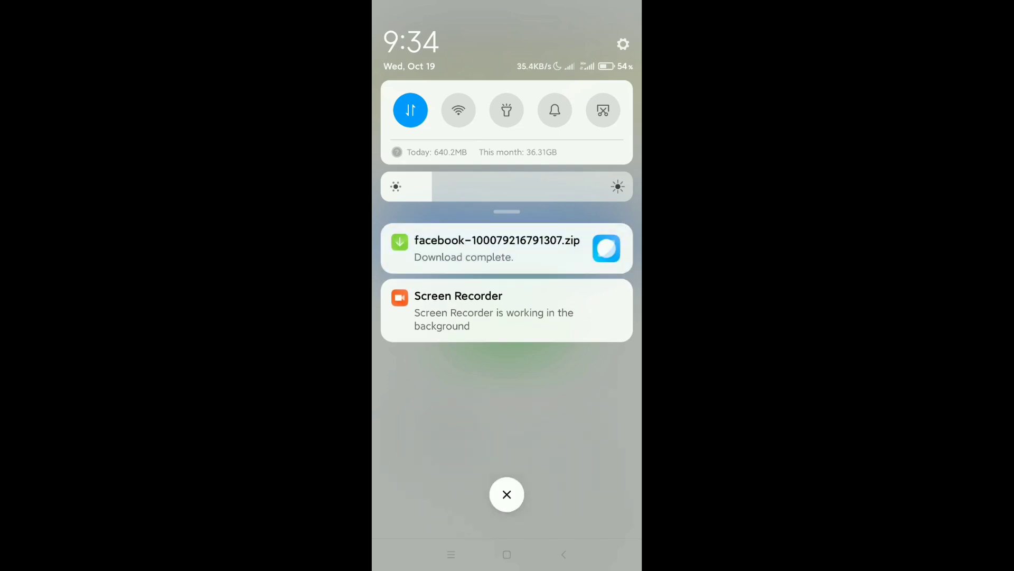
left_click(507, 494)
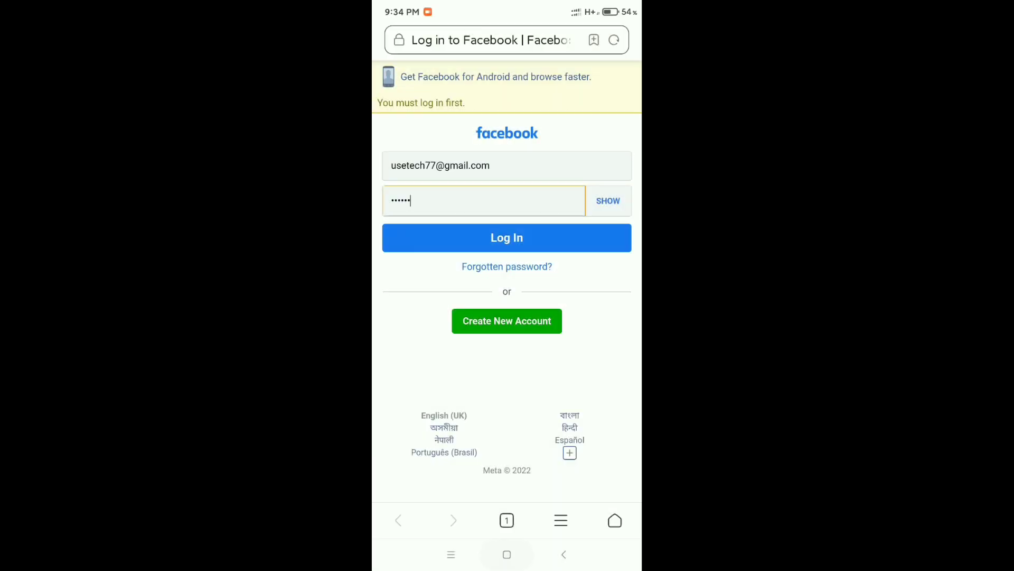
left_click(506, 555)
left_click_drag(519, 358, 412, 359)
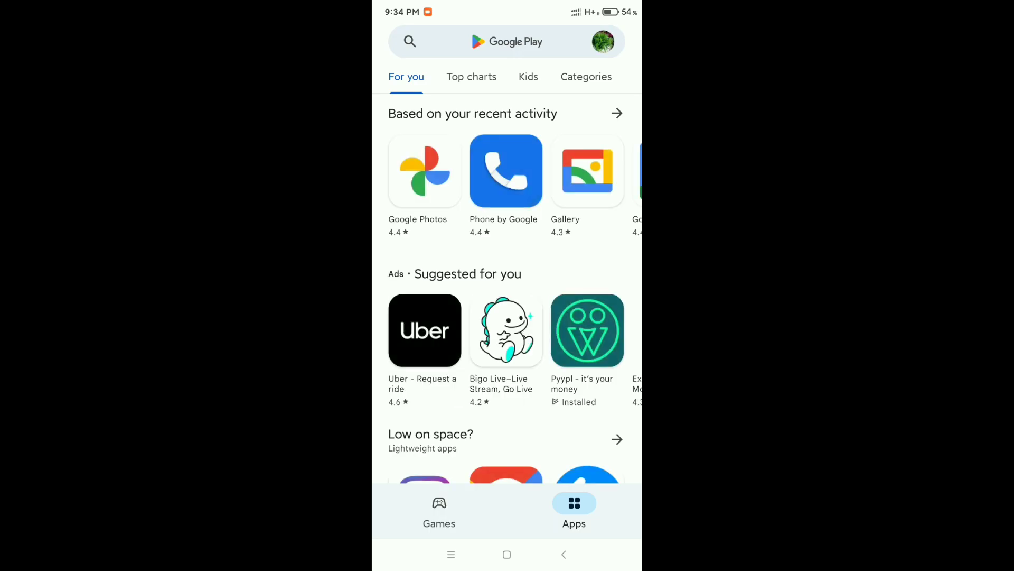
Search Google Play for zarchiver.
left_click(506, 41)
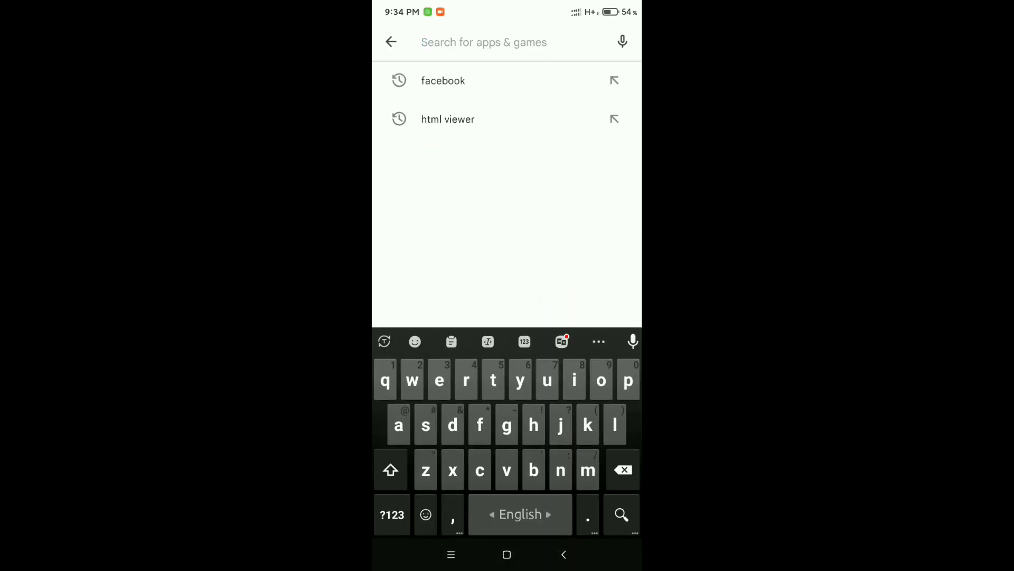
type("z")
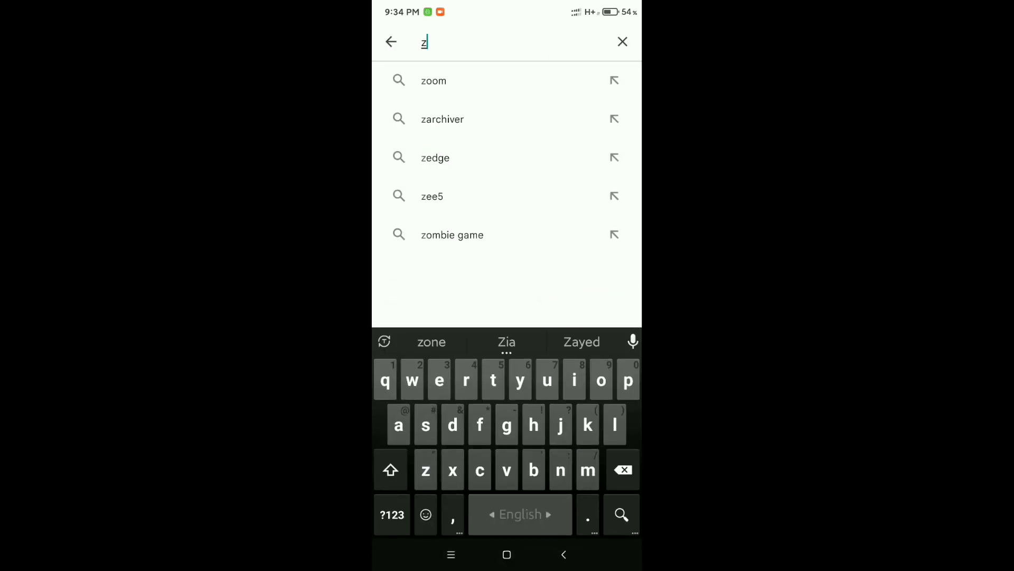
type("arc")
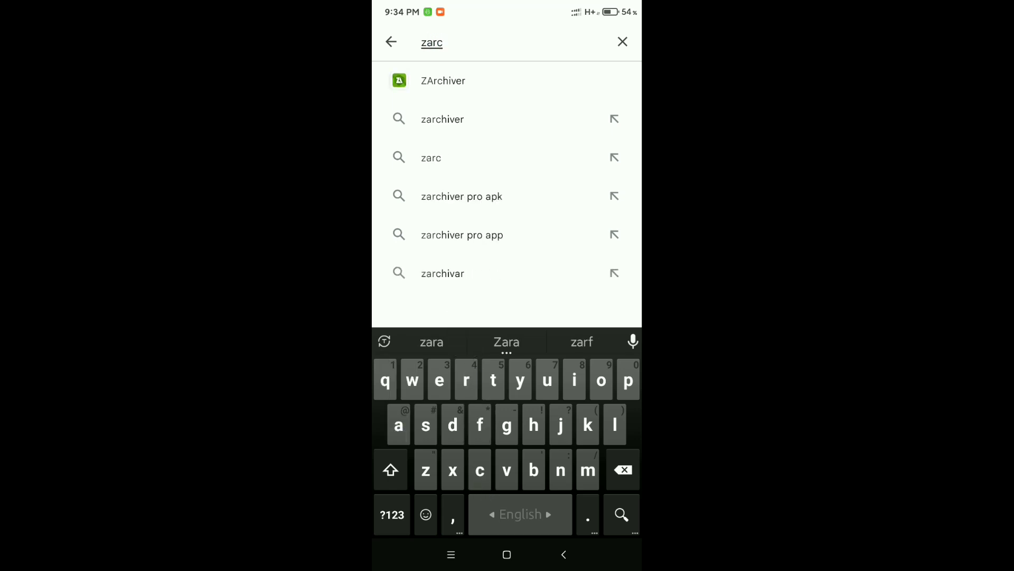
type("hiver")
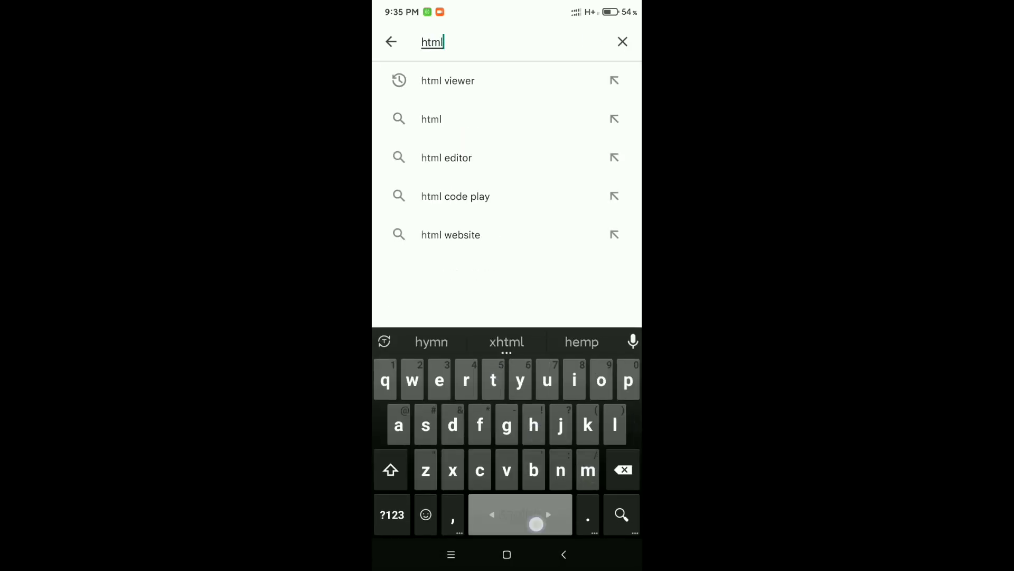
Search for html viewer, confirm HTML Viewer & HTML Reader is installed, then go home.
type("vi")
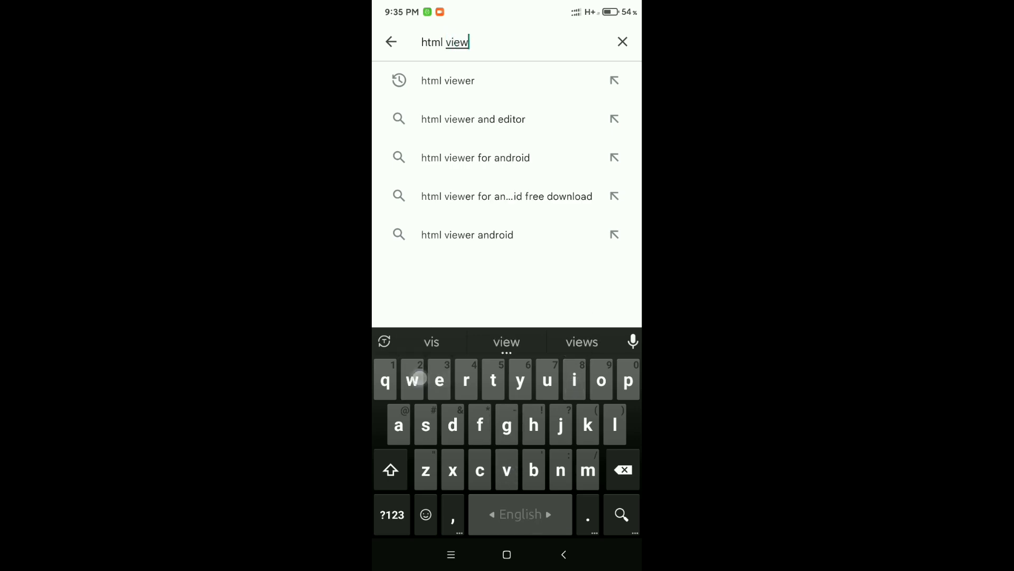
type("er")
left_click(626, 515)
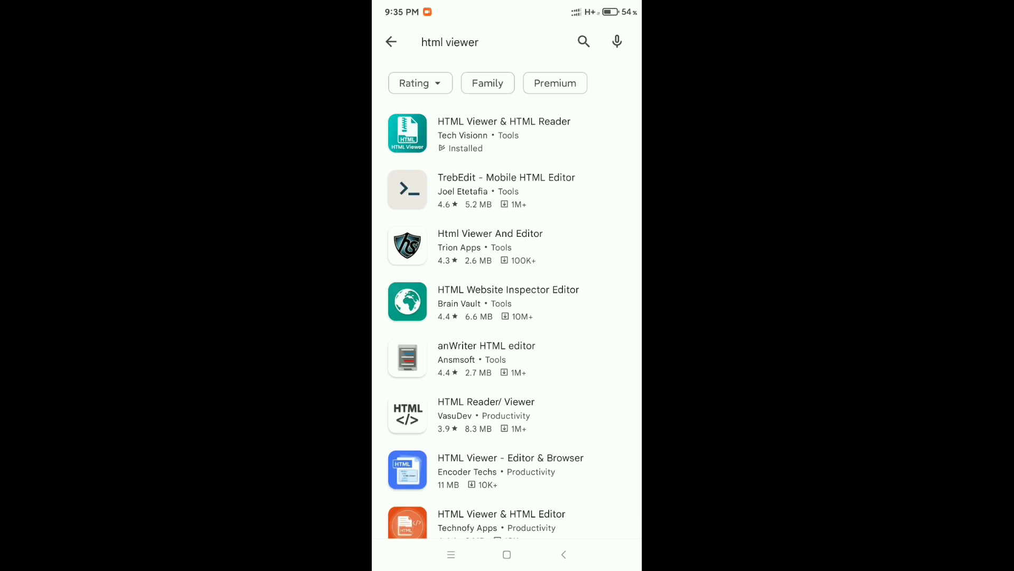
left_click(543, 133)
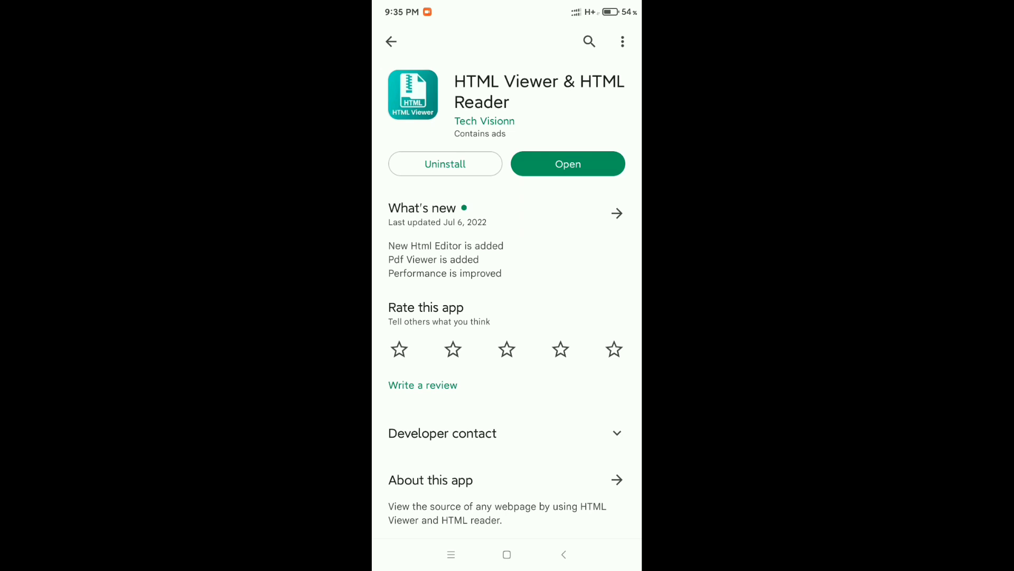
left_click(506, 554)
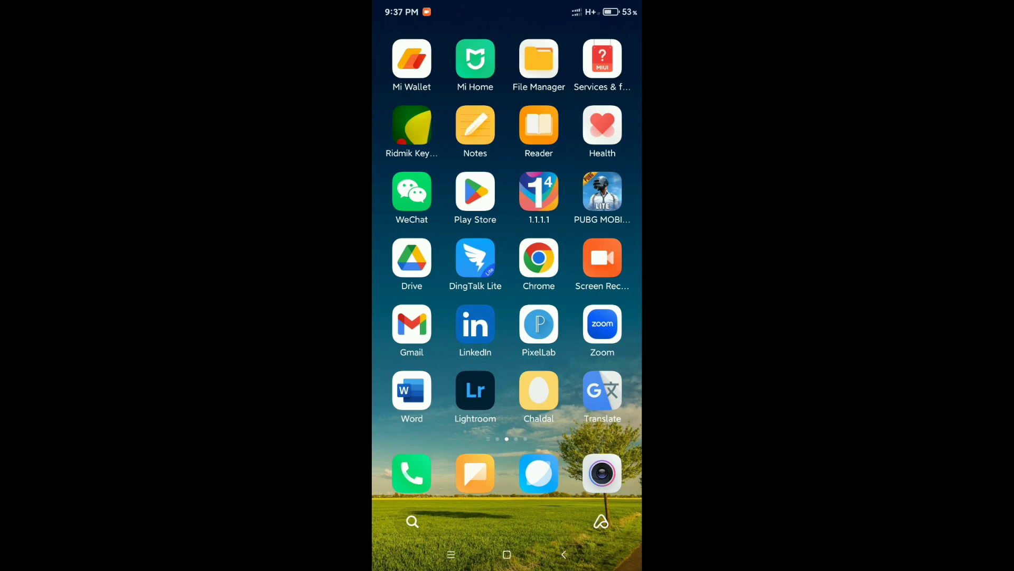
Extract the facebook zip from File Manager's Recent list into Internal shared storage.
left_click(539, 59)
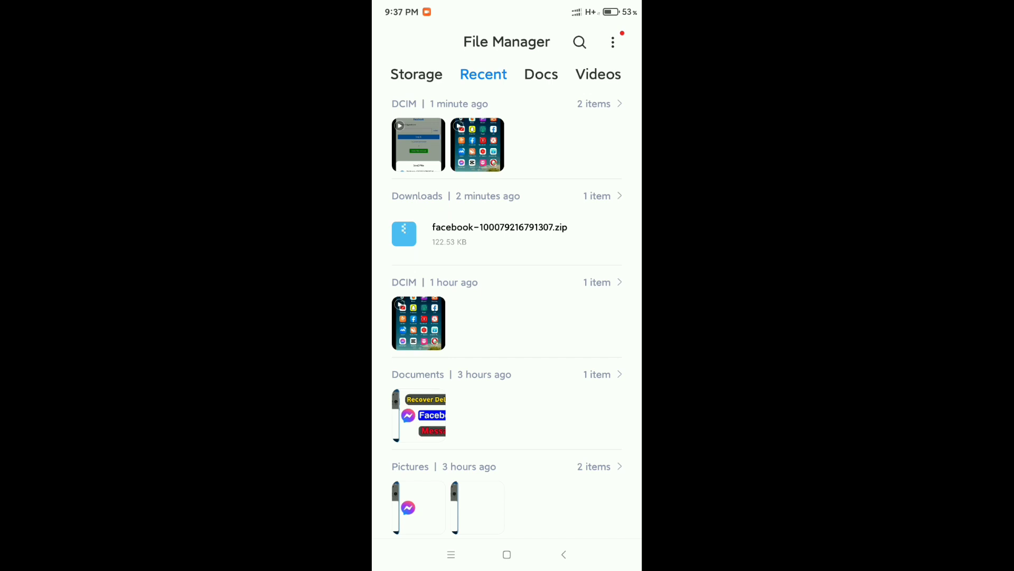
left_click(494, 233)
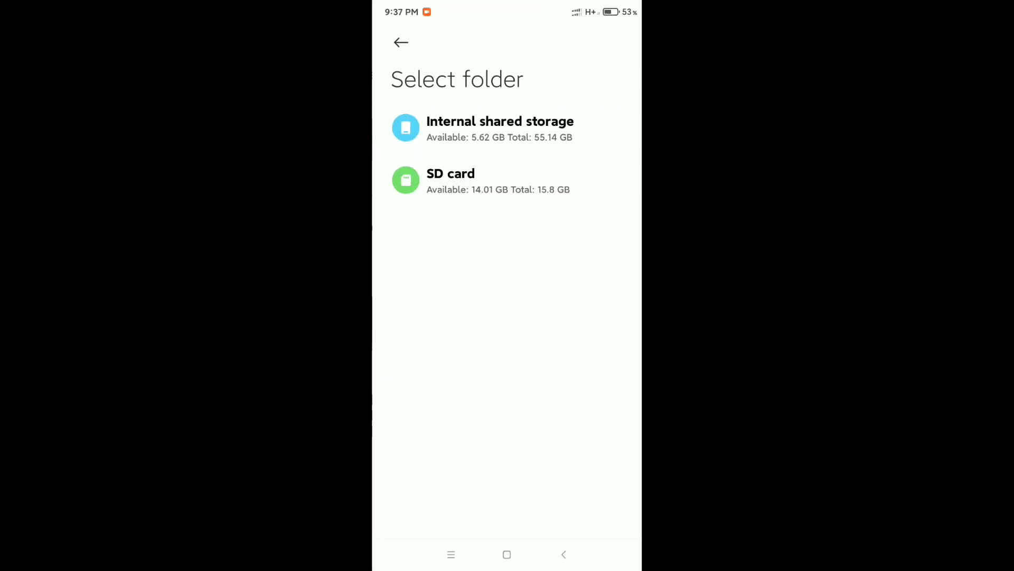
left_click(500, 127)
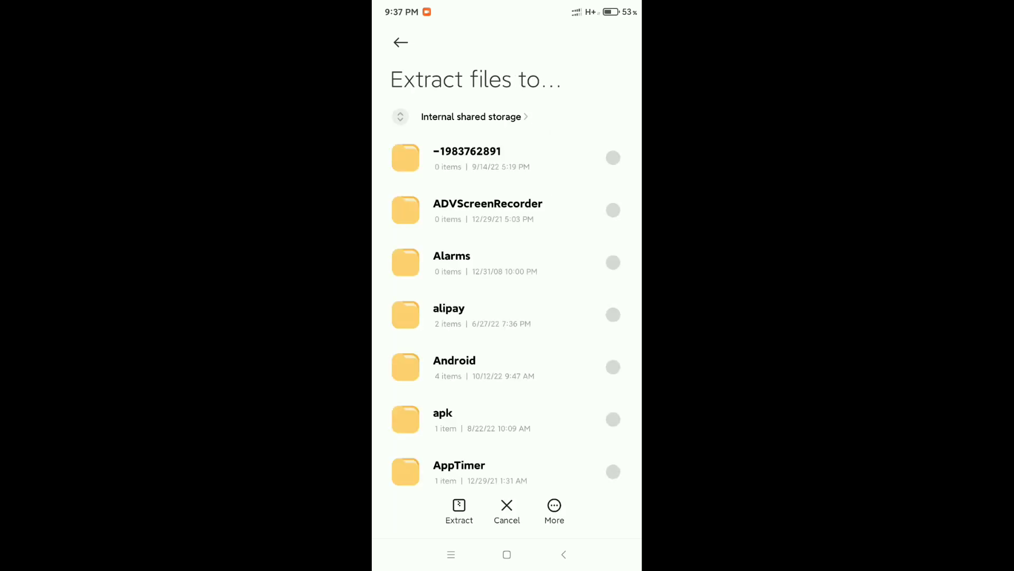
left_click(459, 510)
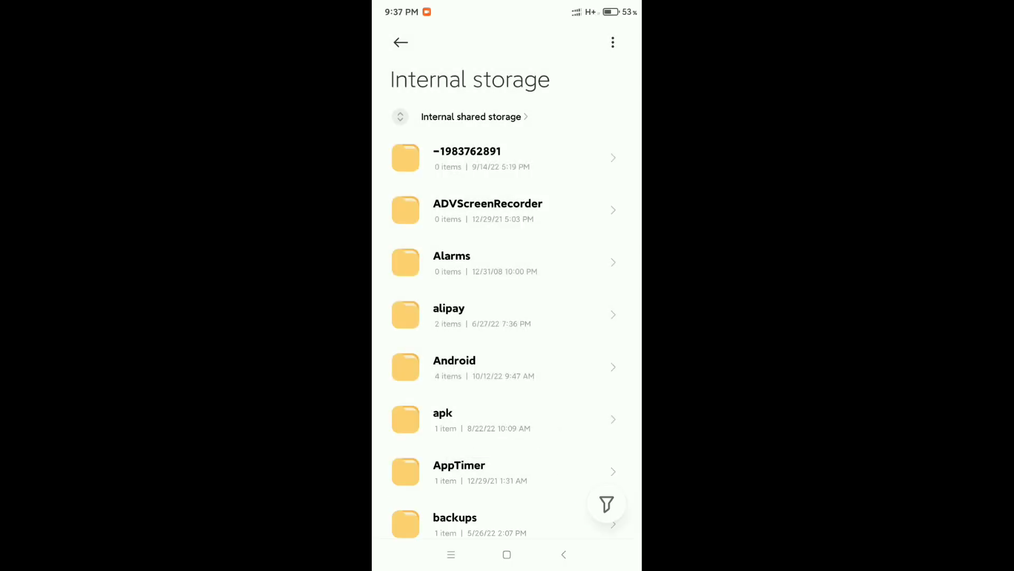
scroll(577, 362, "down", 5)
scroll(541, 440, "down", 10)
Browse facebook > messages > inbox > first conversation folder and select message_1.html.
left_click(557, 326)
left_click(515, 325)
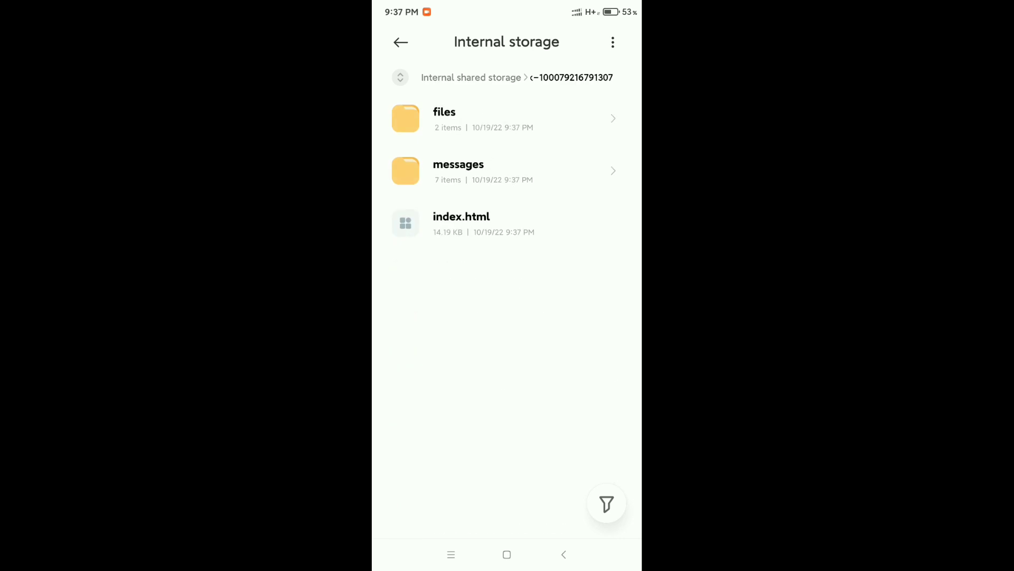
left_click(549, 172)
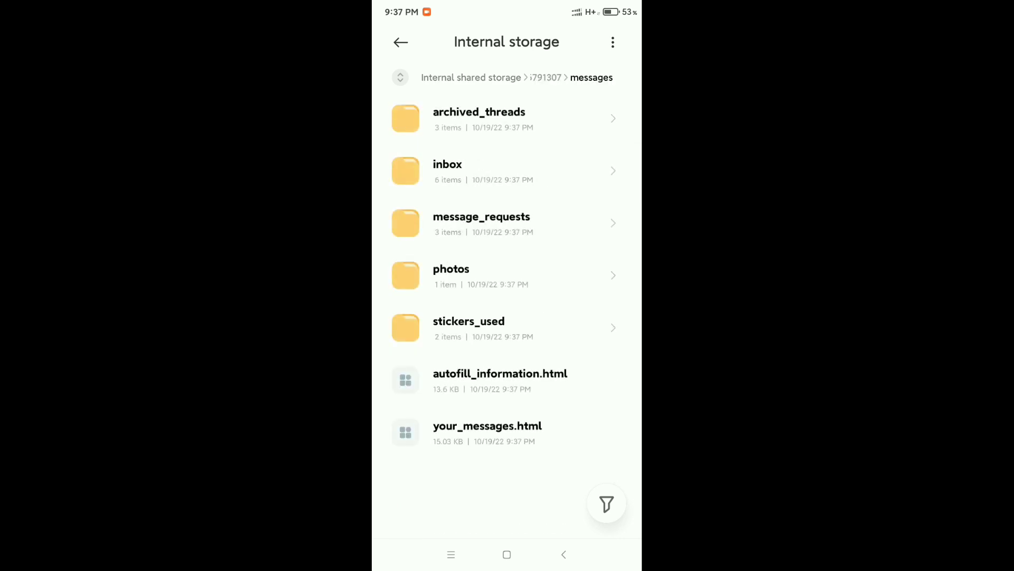
left_click(475, 170)
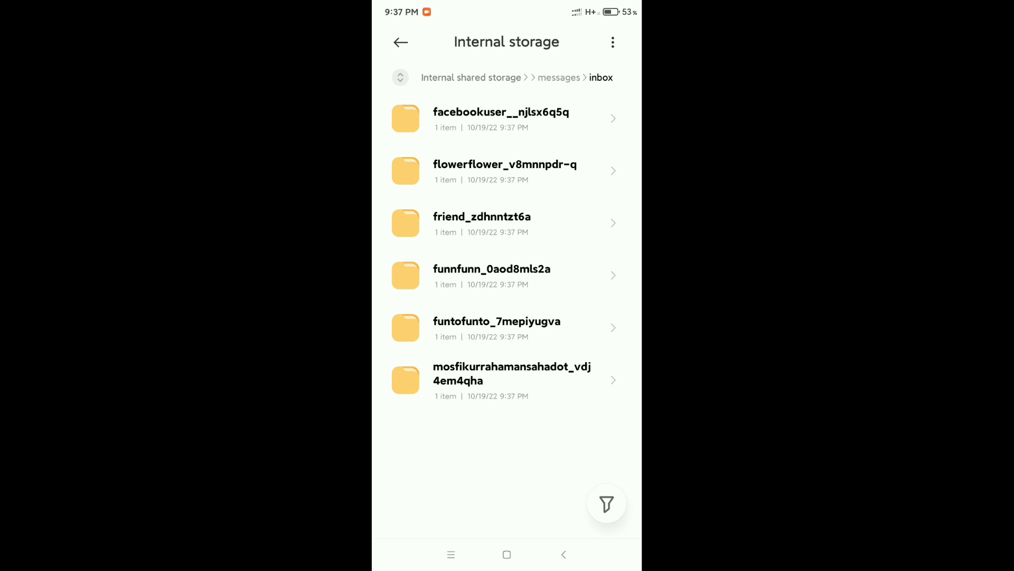
left_click(500, 118)
left_click(476, 118)
Open message_1.html in HTML Viewer and swipe the message cards sideways to read them.
left_click(506, 430)
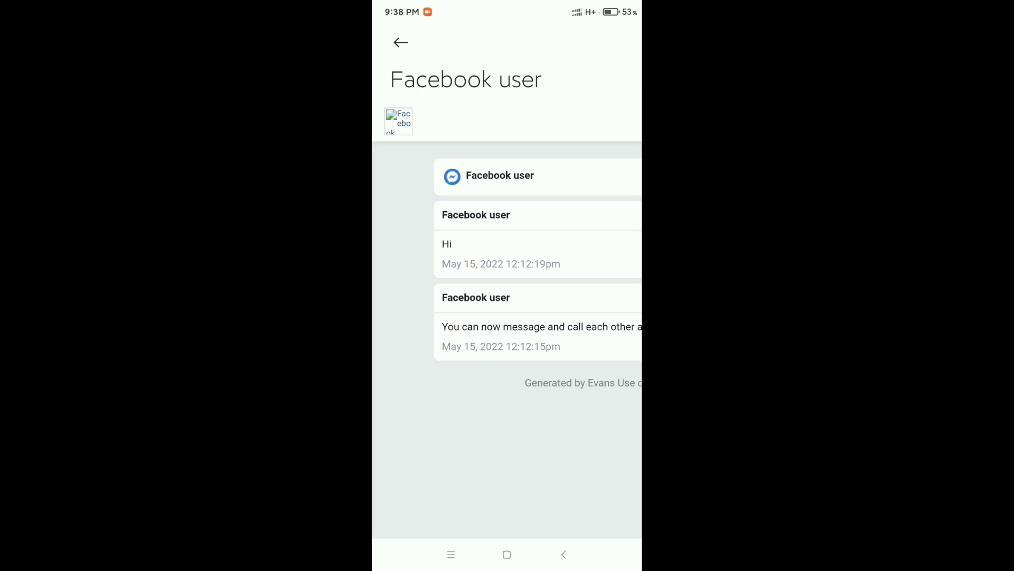
left_click_drag(600, 430, 435, 423)
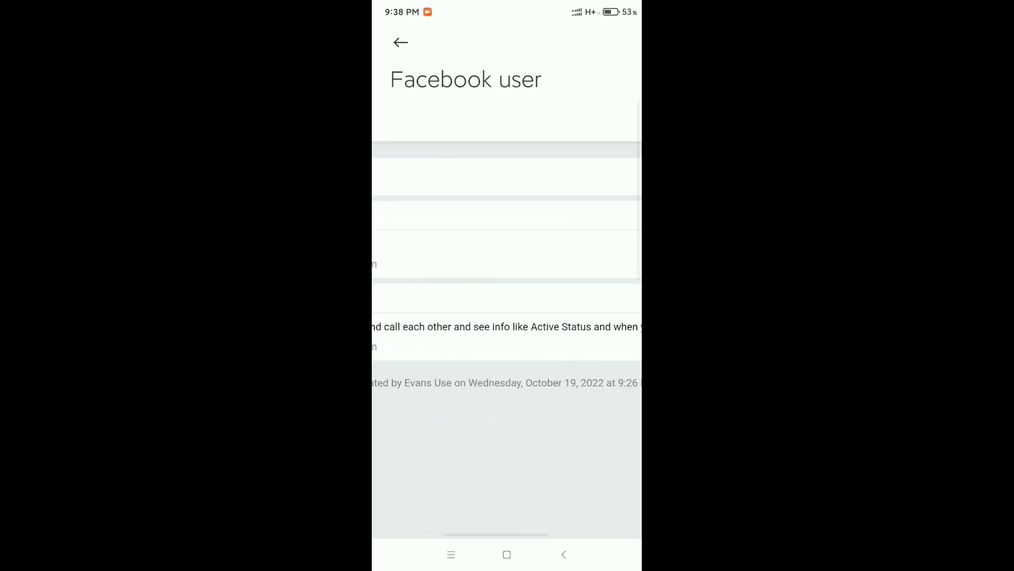
mouse_move(549, 432)
left_mouse_down()
mouse_move(629, 437)
mouse_move(595, 438)
left_mouse_up()
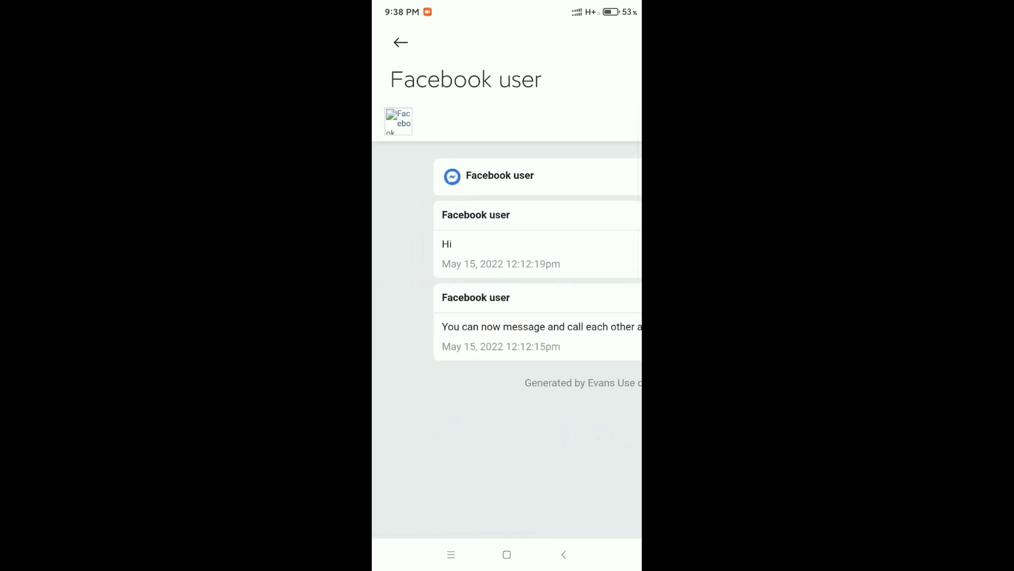
left_click(584, 126)
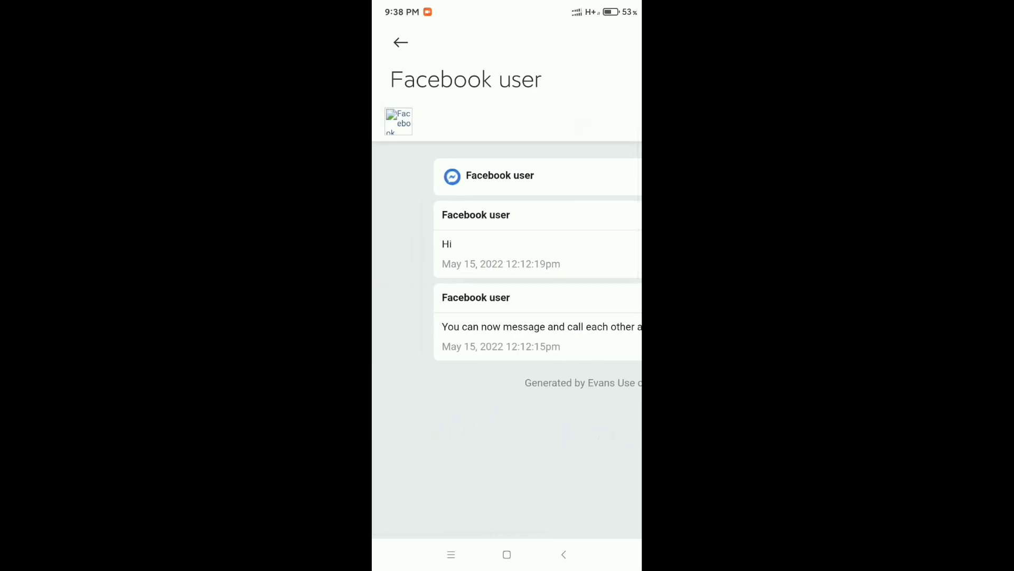